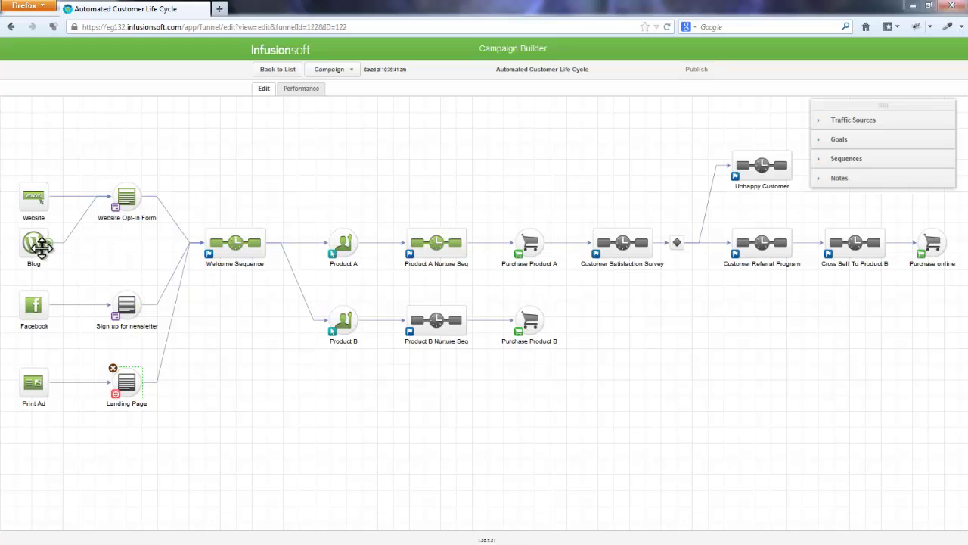
Review the design of the Website Opt-In Form and return to the campaign
double_click(129, 199)
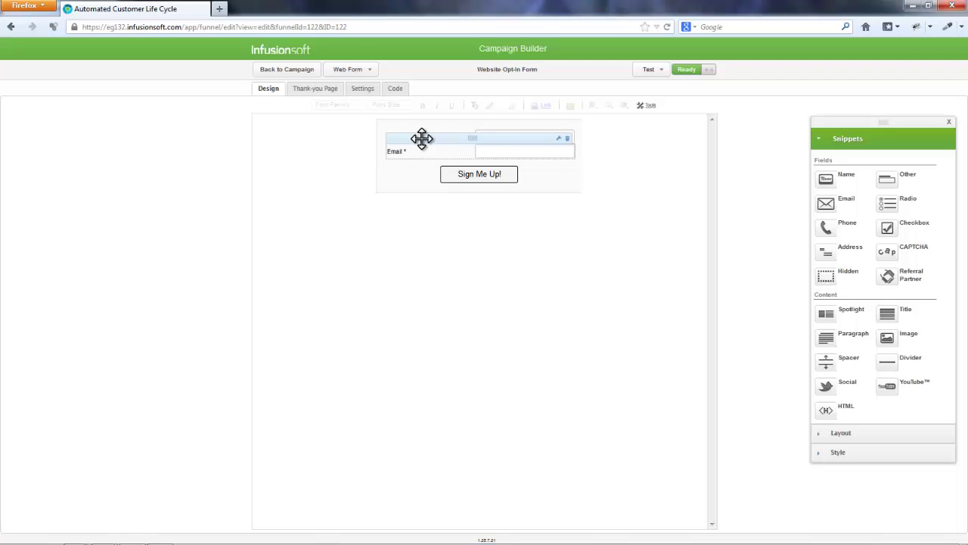
click(288, 71)
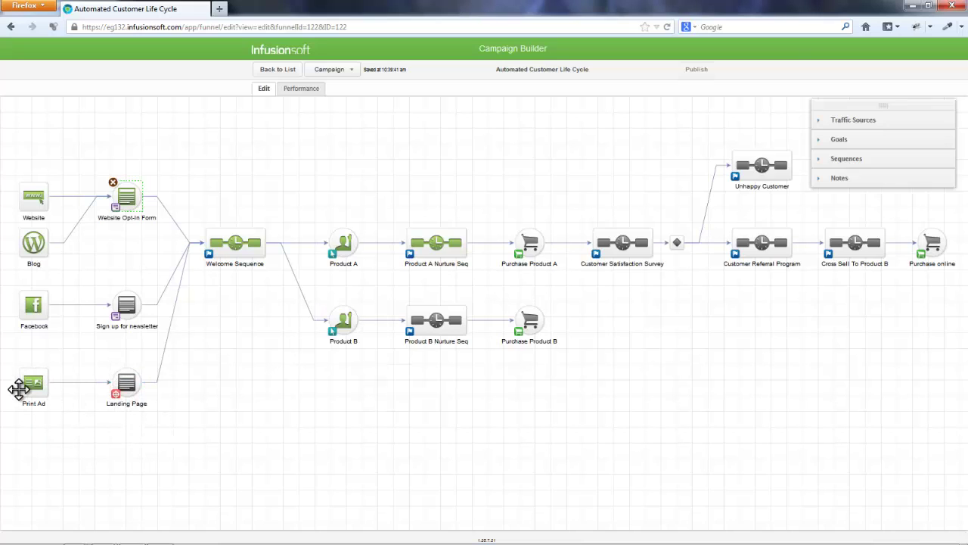
Delete the Phone field and the First Name/Last Name fields from the Landing Page form, and return to the campaign
double_click(126, 383)
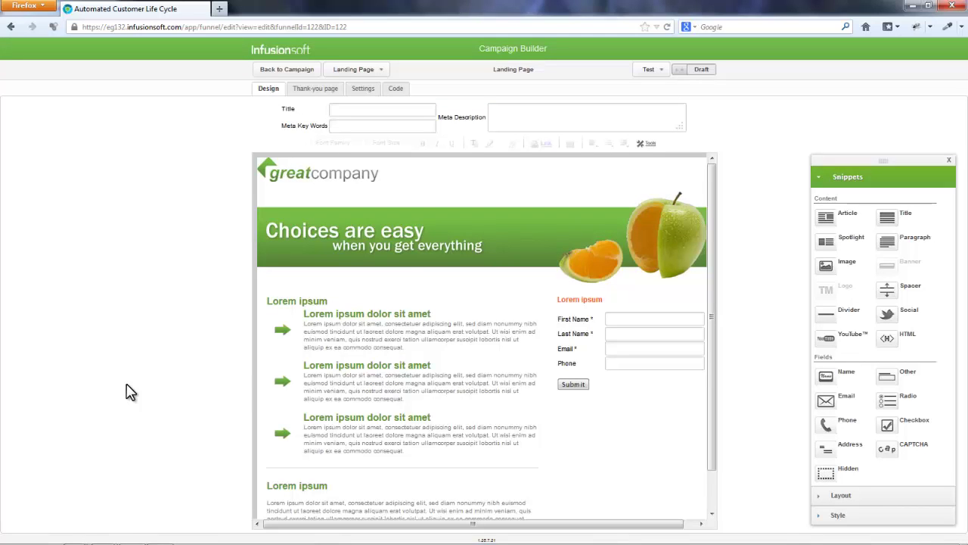
drag(713, 192, 463, 195)
mouse_move(597, 366)
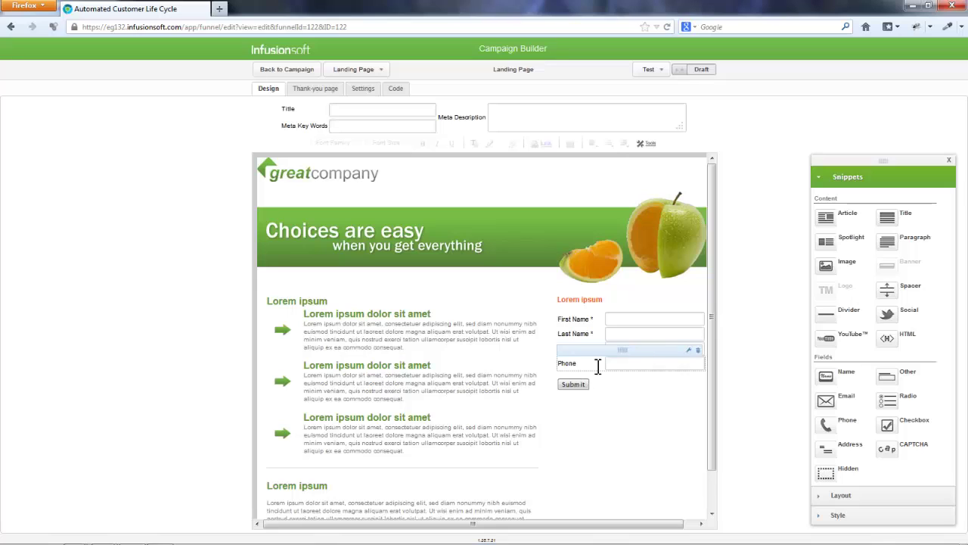
click(697, 352)
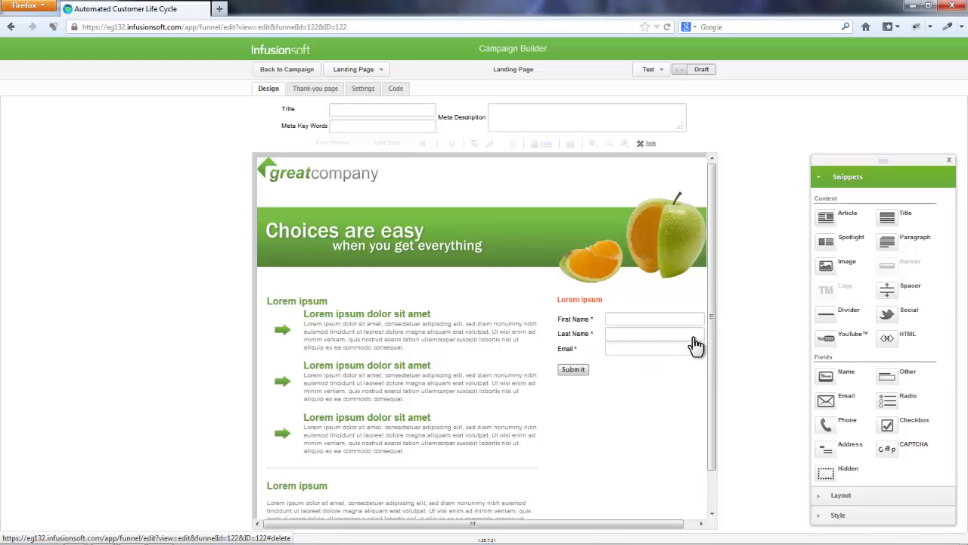
mouse_move(701, 333)
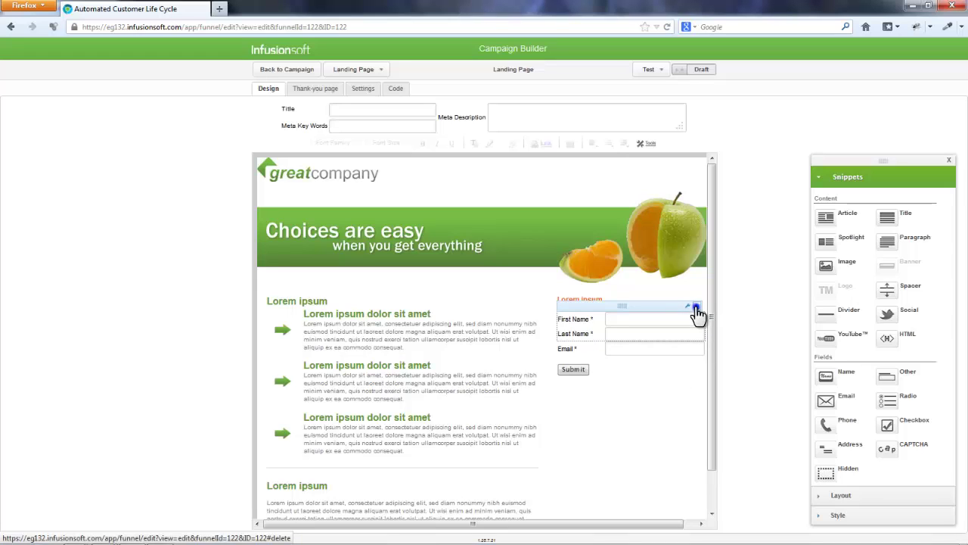
click(696, 307)
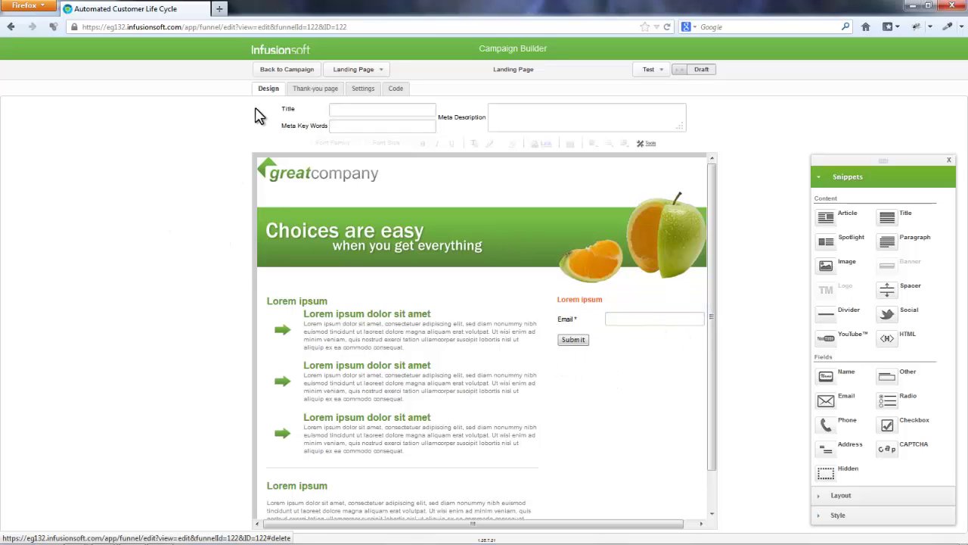
click(292, 69)
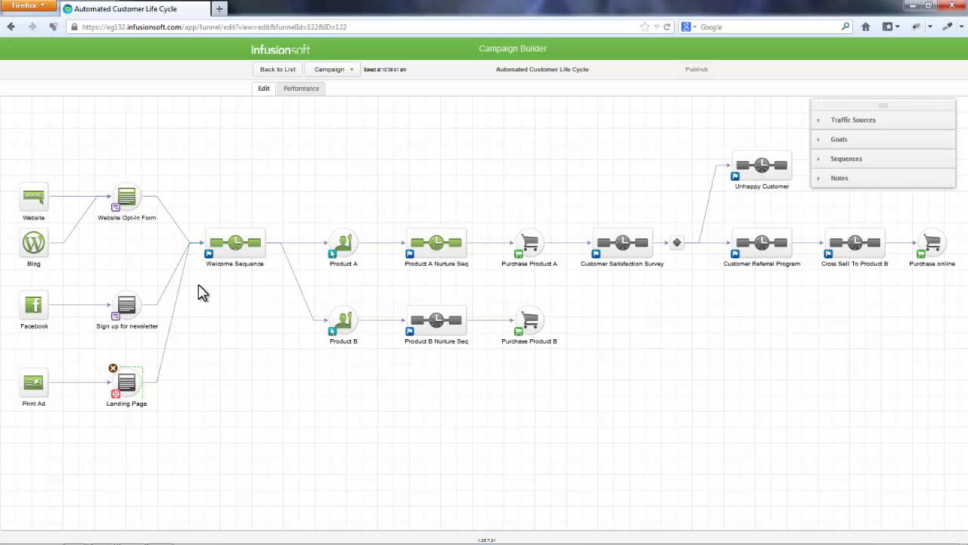
Examine the Welcome Sequence and the content of its Segmentation Email 1, including the product links, and return to the campaign
double_click(230, 245)
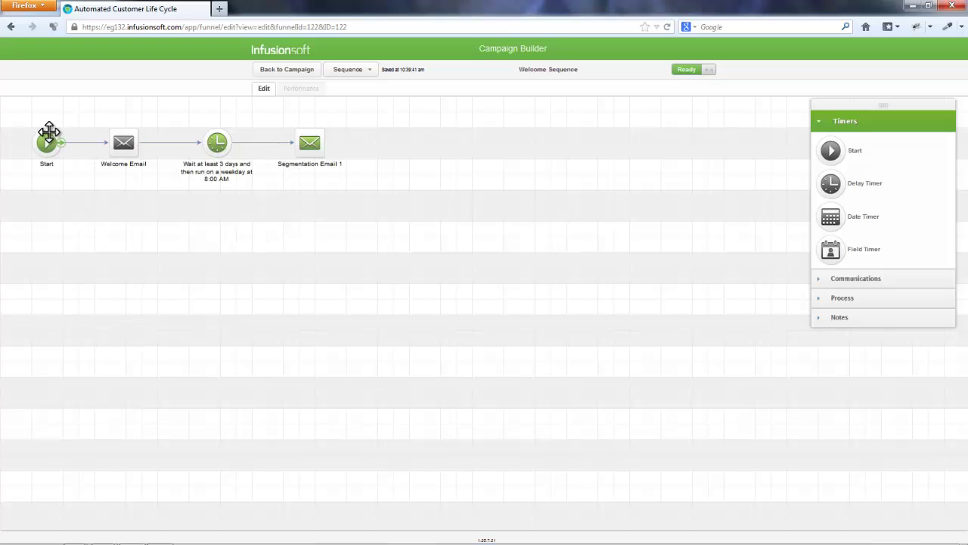
mouse_move(123, 144)
double_click(309, 143)
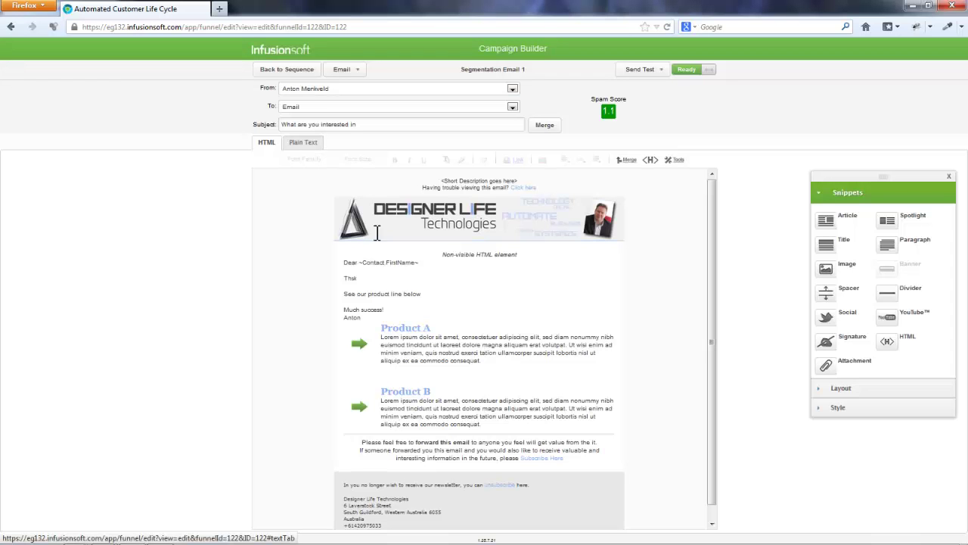
scroll(471, 294, down, 1)
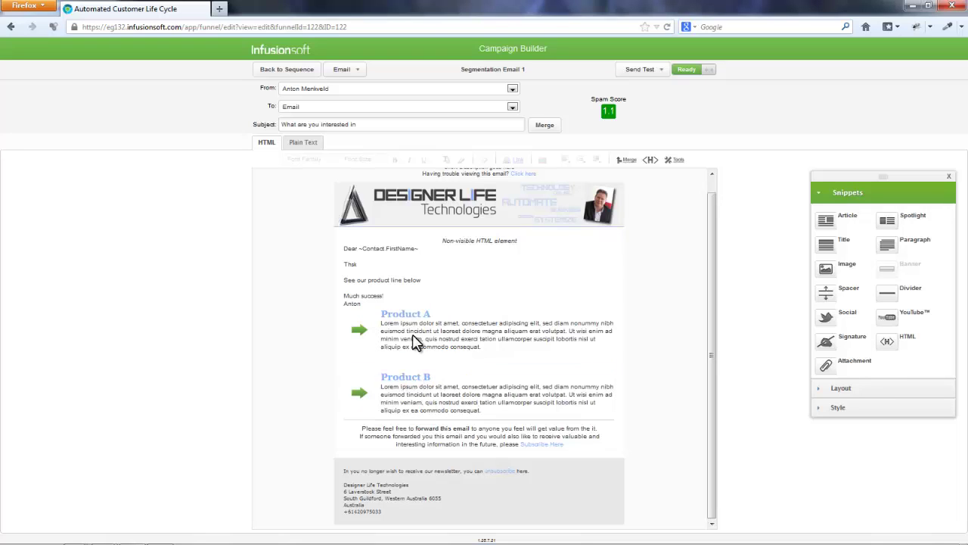
scroll(456, 354, up, 1)
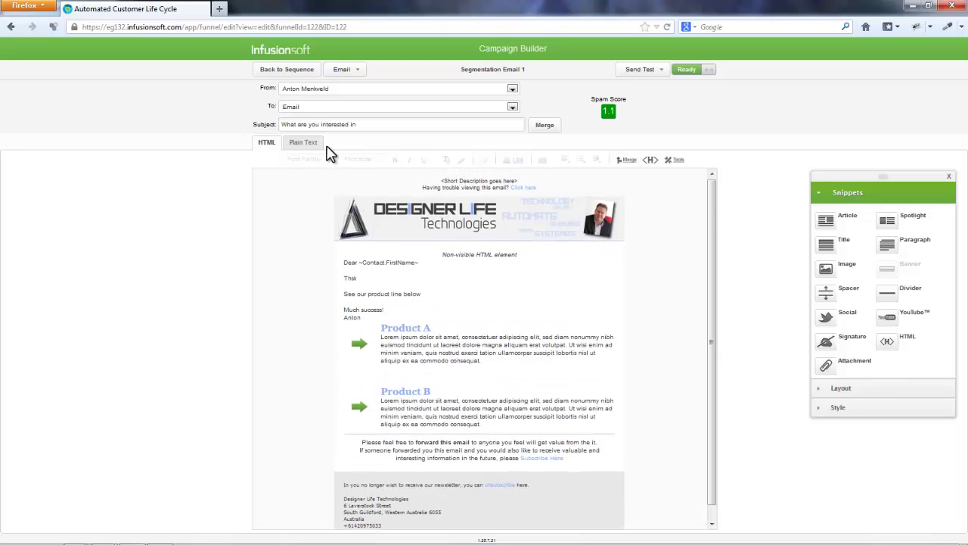
click(288, 69)
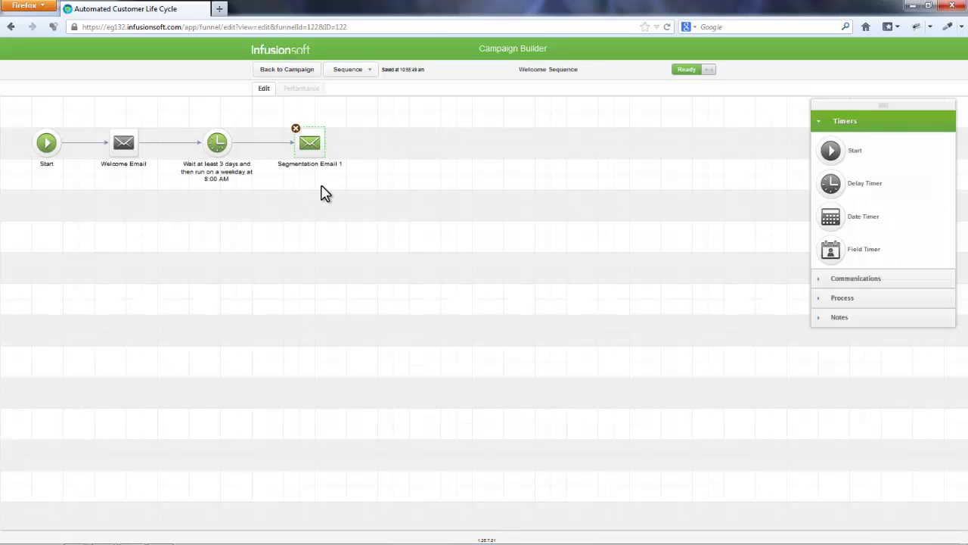
click(286, 70)
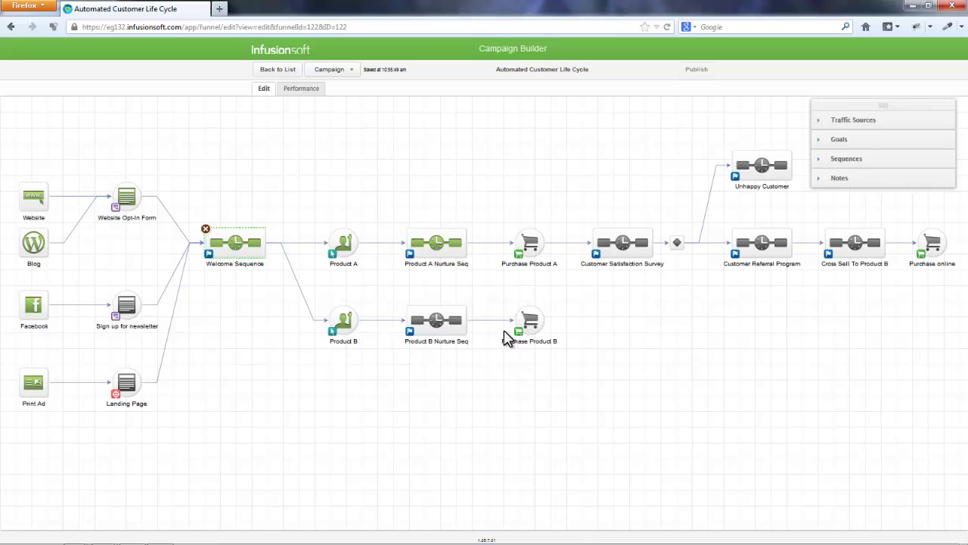
Review the timers and communications in the Product A Nurture Seq and return to the campaign
double_click(443, 246)
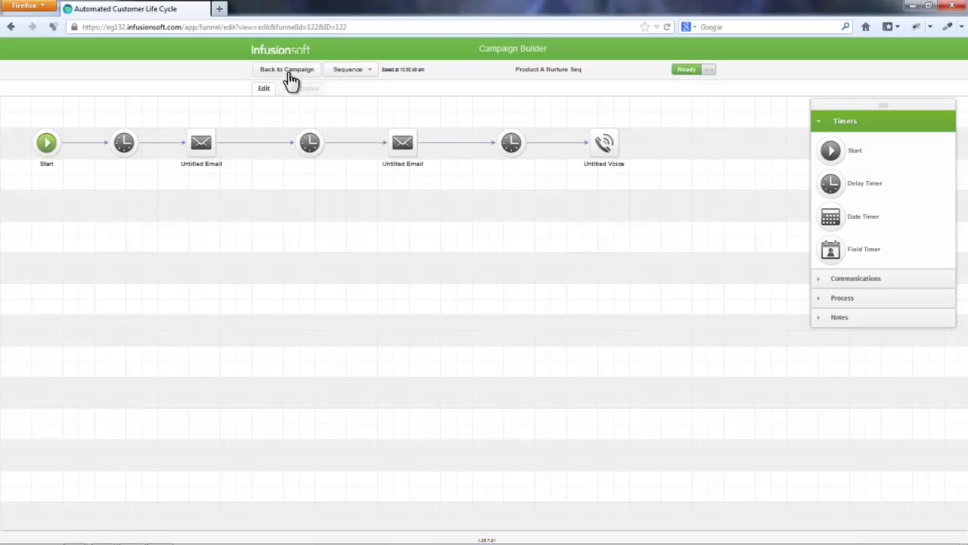
click(287, 70)
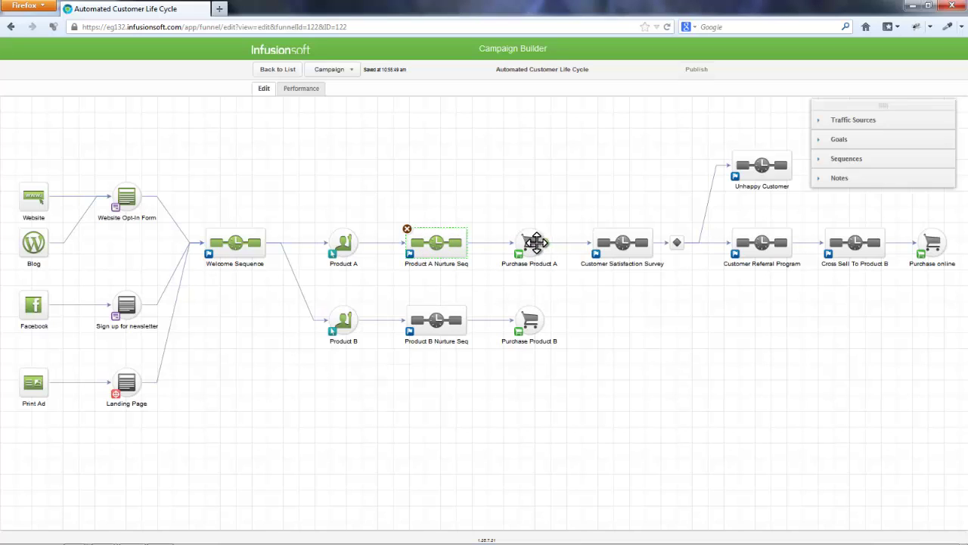
Build the Customer Satisfaction Survey sequence by adding an email, a delay timer and a second email after Start
mouse_move(527, 261)
double_click(621, 248)
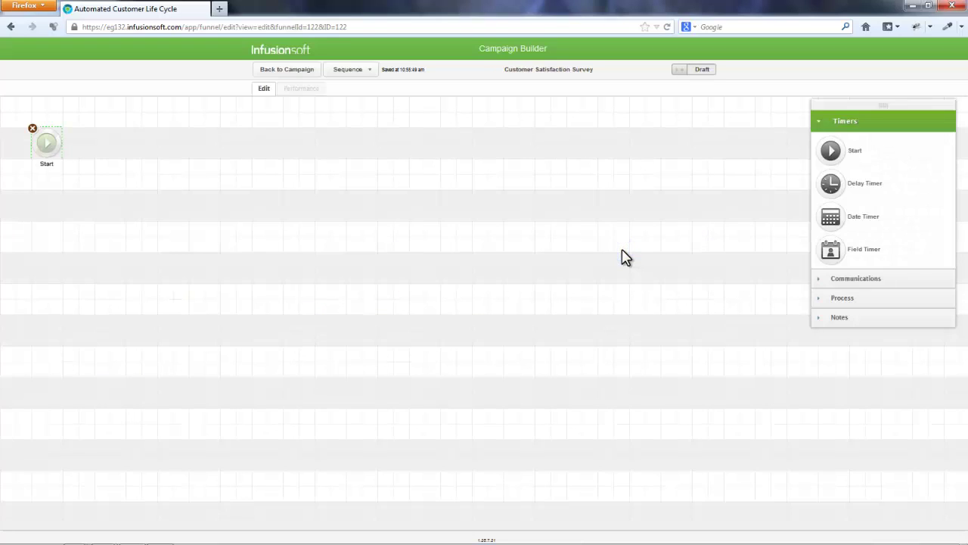
click(818, 279)
drag(845, 180, 130, 137)
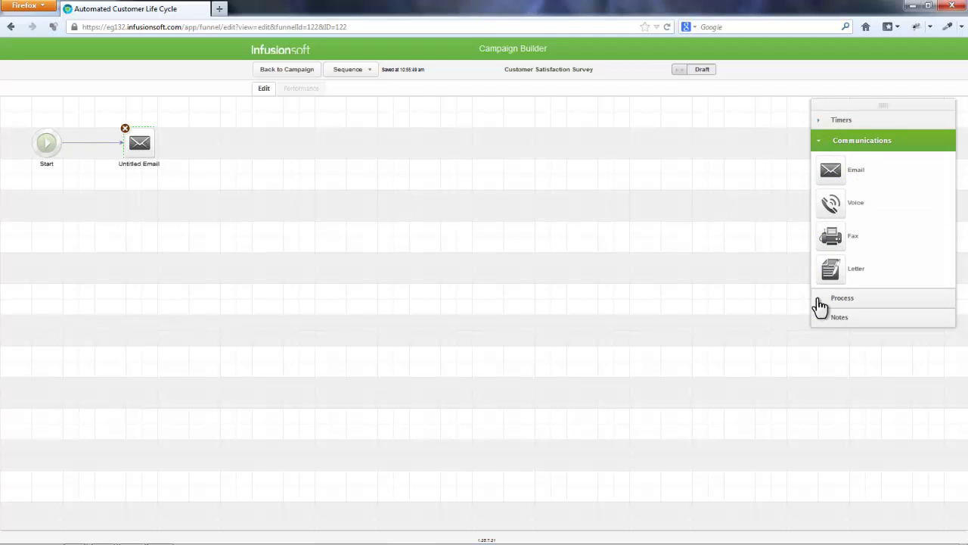
click(839, 121)
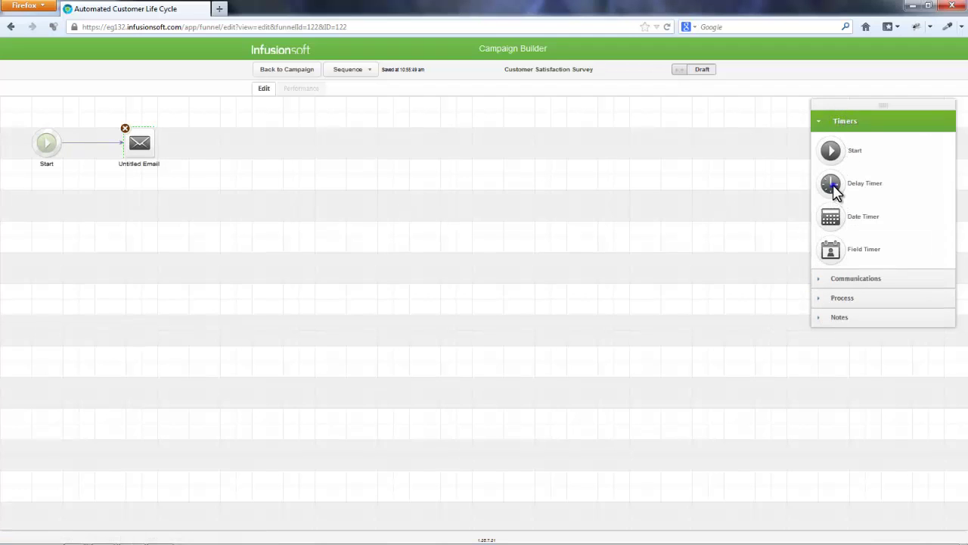
drag(831, 183, 215, 136)
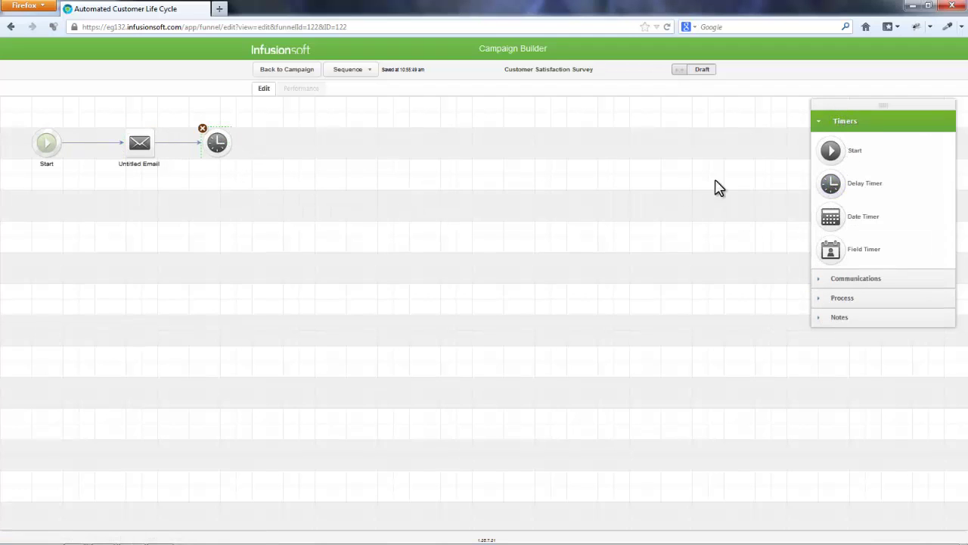
click(838, 279)
drag(835, 174, 281, 143)
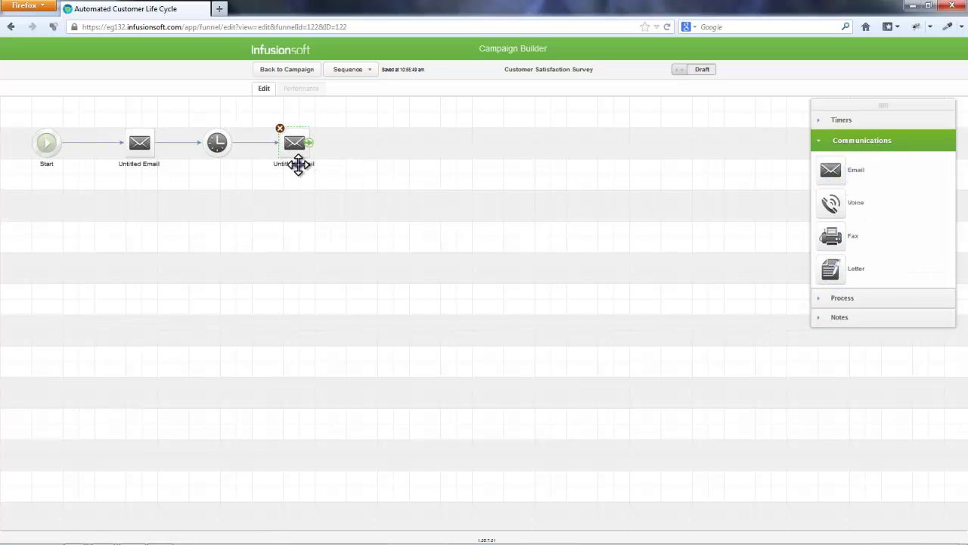
Rename the second email in the Customer Satisfaction Survey sequence "Survey Reuest"
click(298, 165)
text(Survey Reuest)
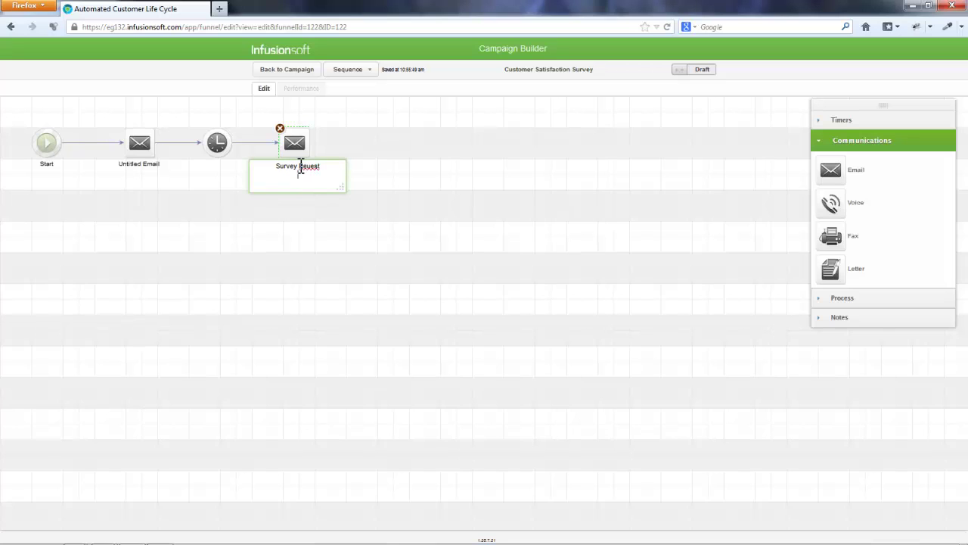
click(431, 249)
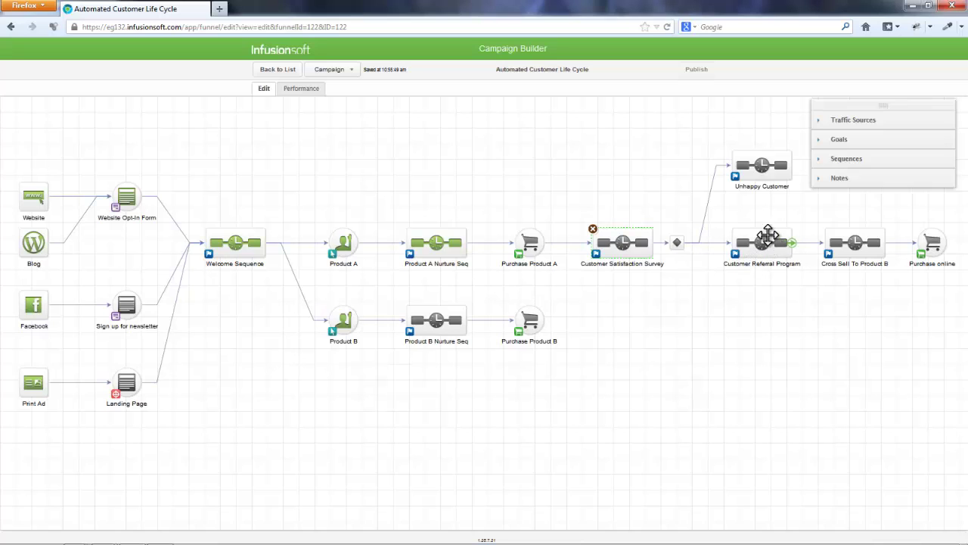
Add a delay timer and an email after Start in the Customer Referral Program sequence, and return to the campaign
mouse_move(767, 242)
double_click(770, 245)
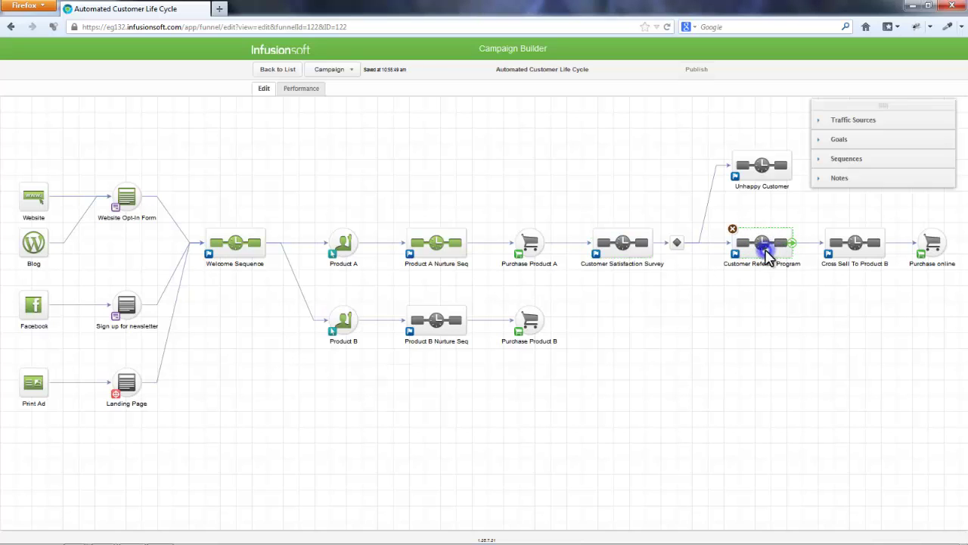
drag(830, 183, 113, 145)
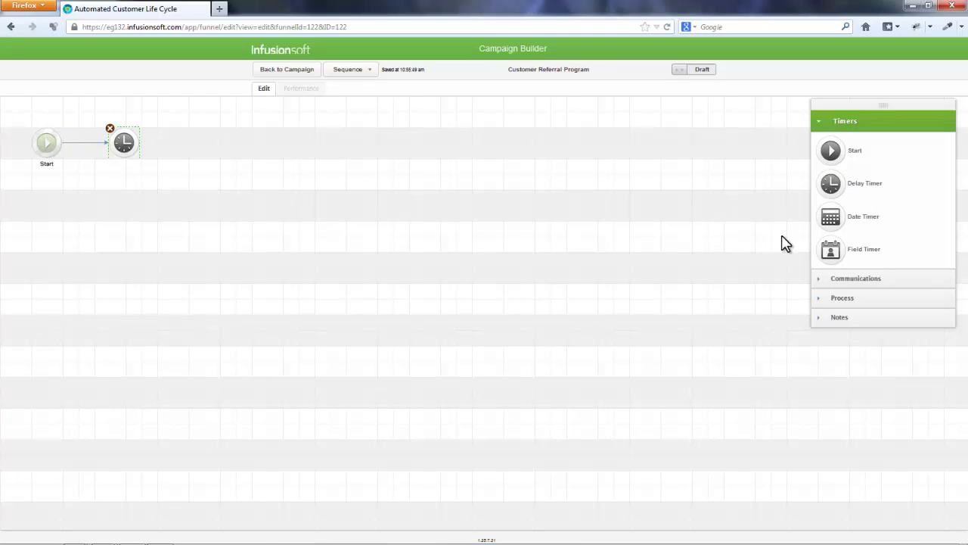
click(824, 279)
drag(839, 182, 206, 149)
click(282, 71)
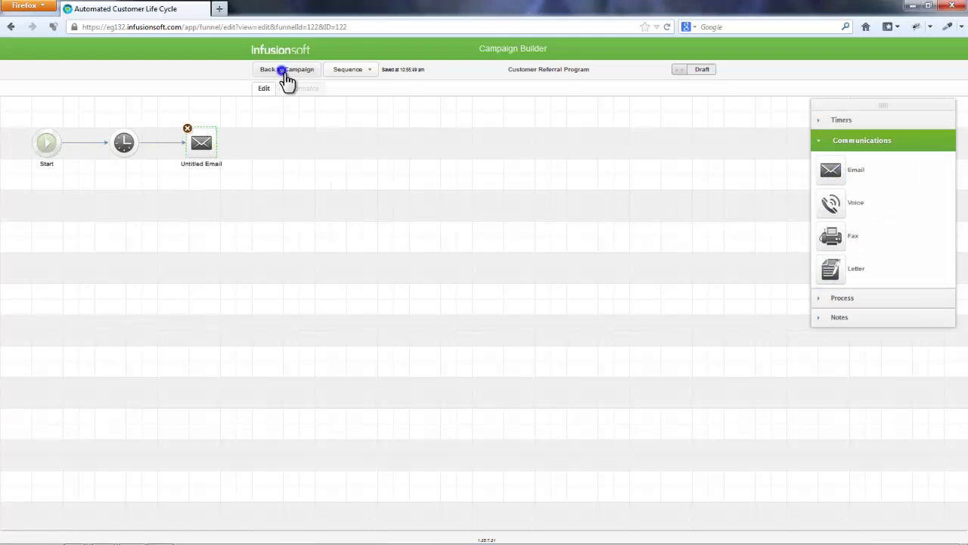